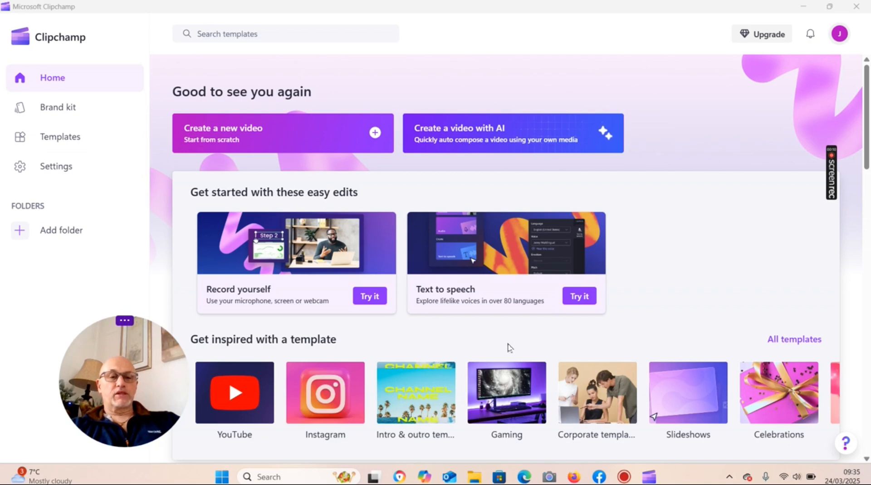
Open the existing untitled video project that contains the plaid-shirt webcam clip.
scroll(509, 346, down, 7)
scroll(377, 349, down, 8)
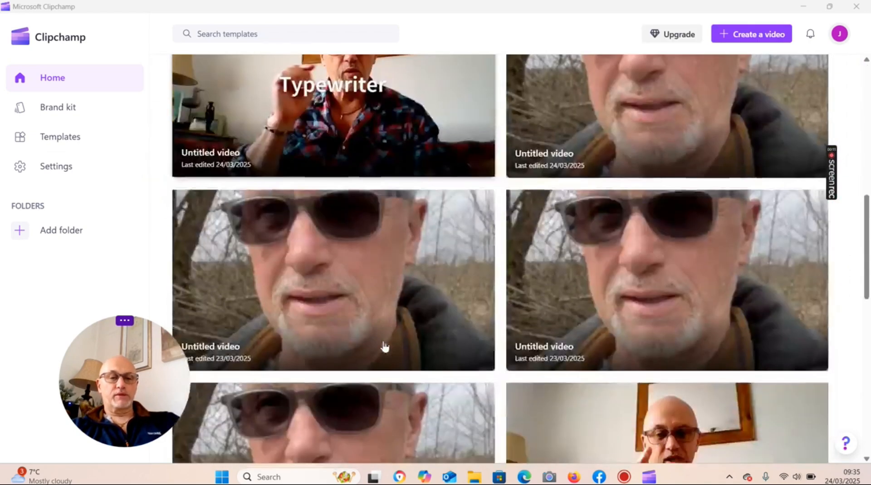
click(701, 233)
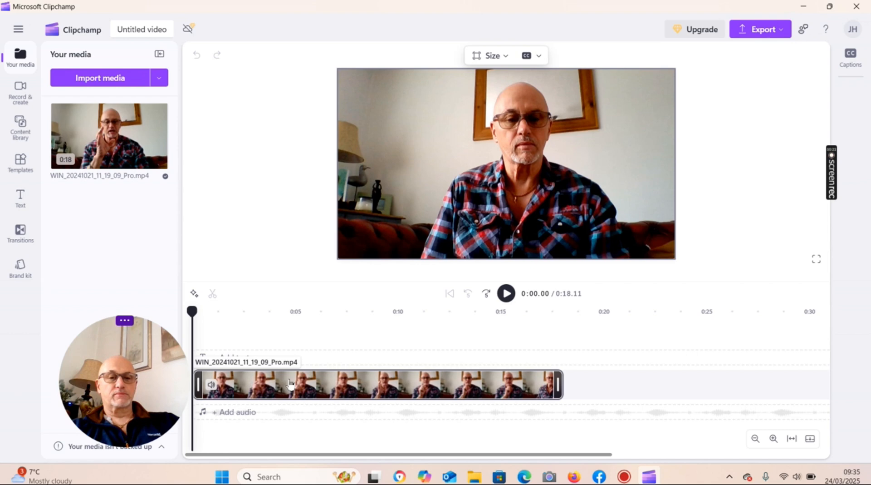
Add a plain text title at the start of the timeline, above the webcam clip.
click(19, 207)
mouse_move(131, 202)
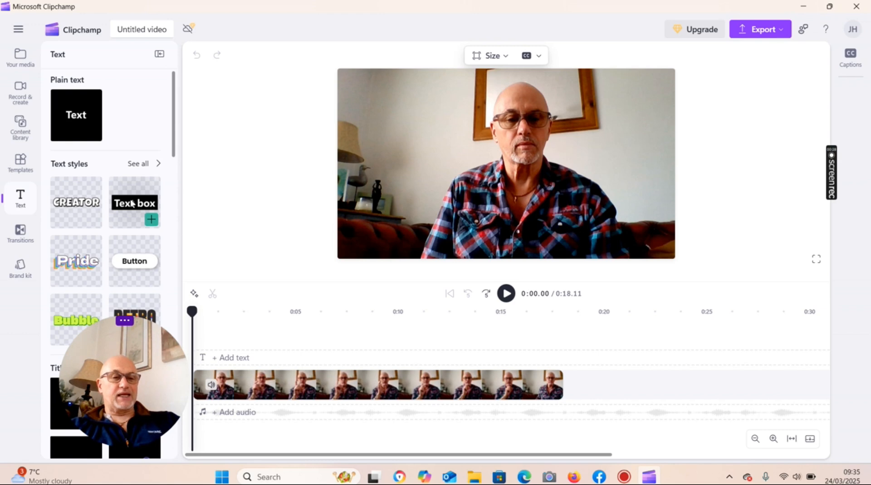
mouse_move(63, 115)
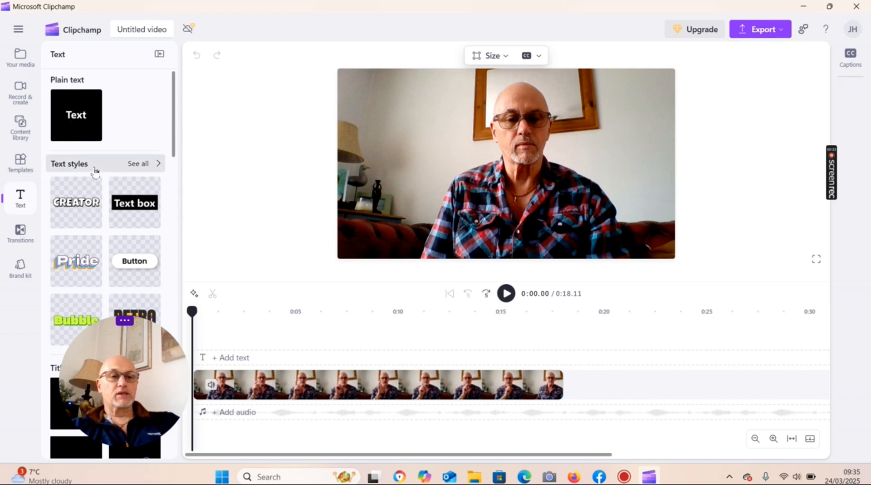
mouse_move(93, 132)
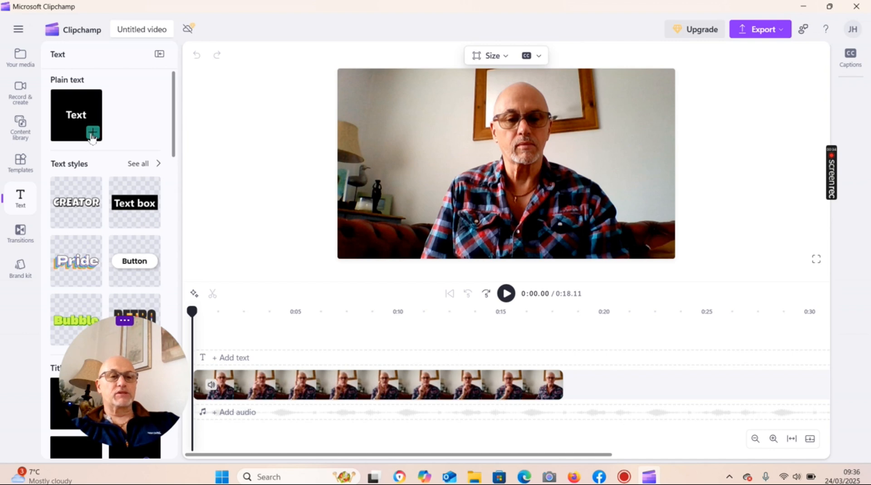
click(93, 133)
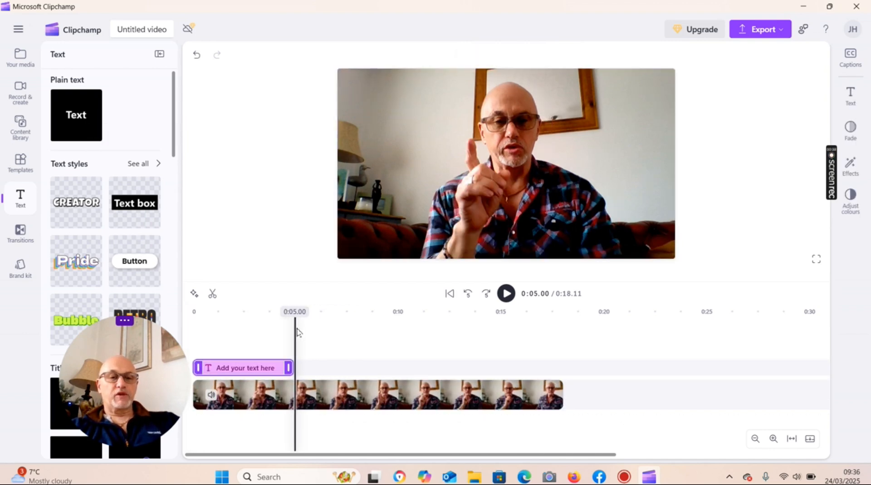
Replace the title's placeholder text with "Hello World" and show its text formatting settings.
drag(295, 312, 224, 322)
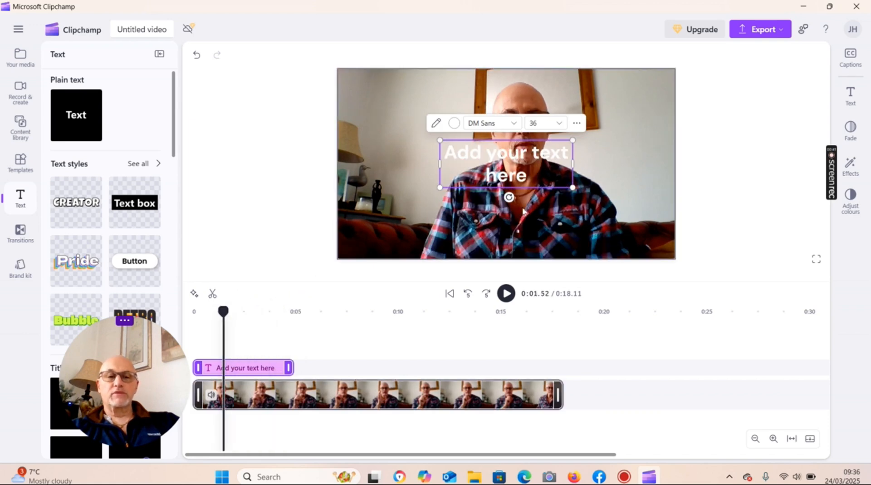
double_click(536, 175)
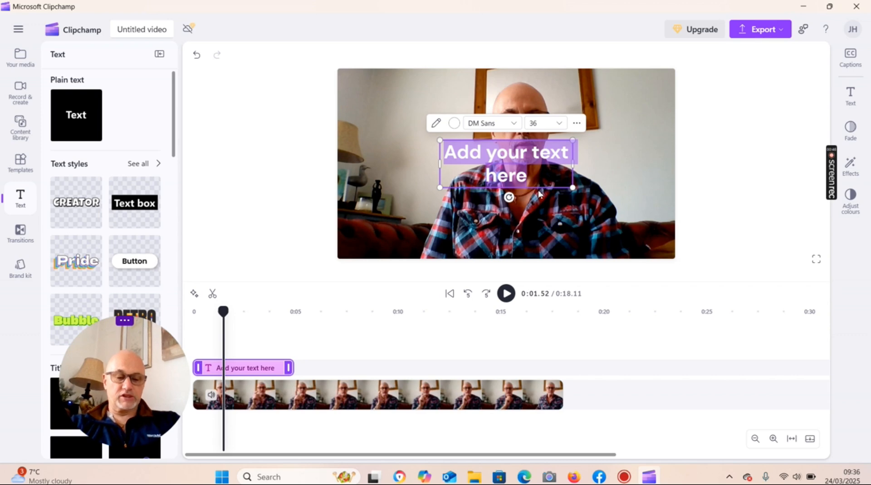
text(Hel)
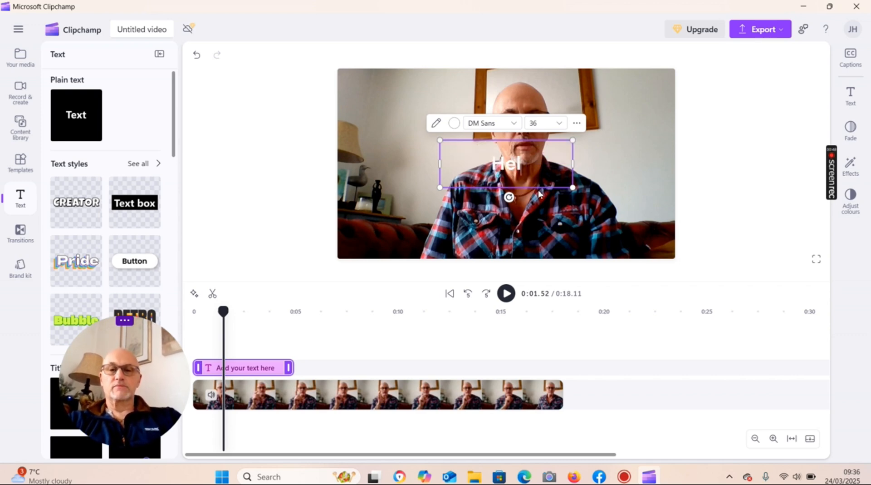
text(lo World)
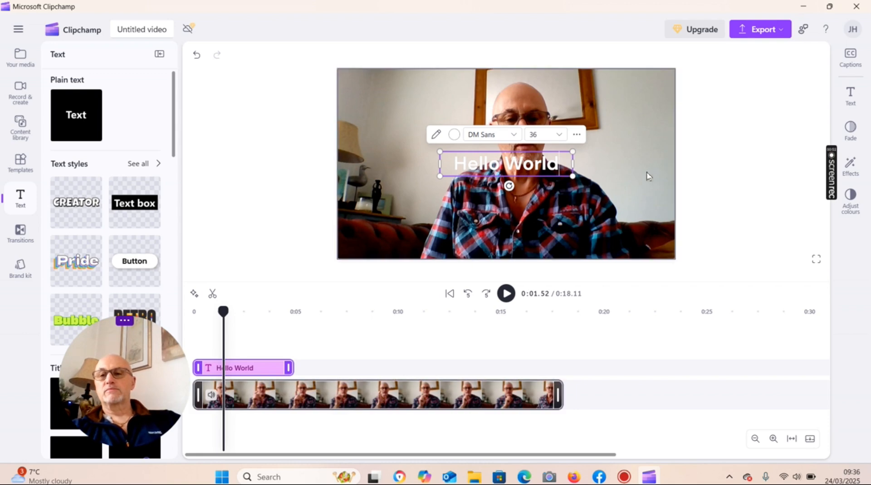
click(853, 96)
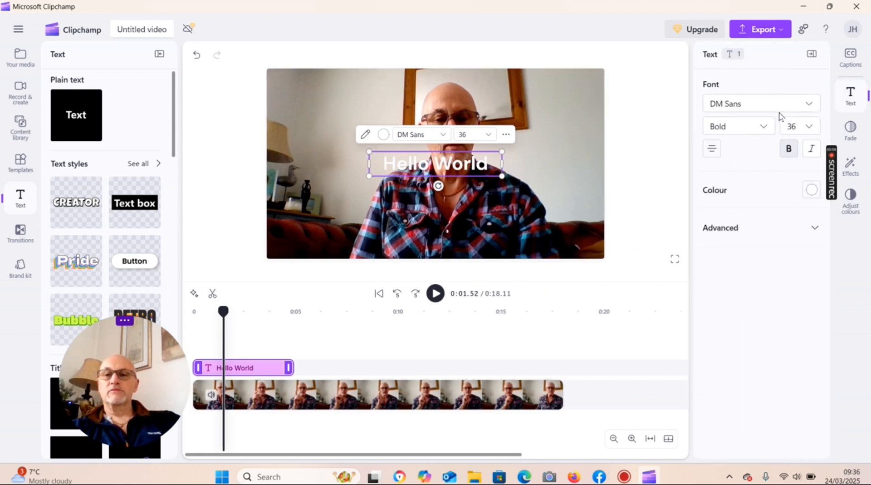
Try to colour the "Hello World" text dark yellow while it is still in text editing mode.
click(812, 193)
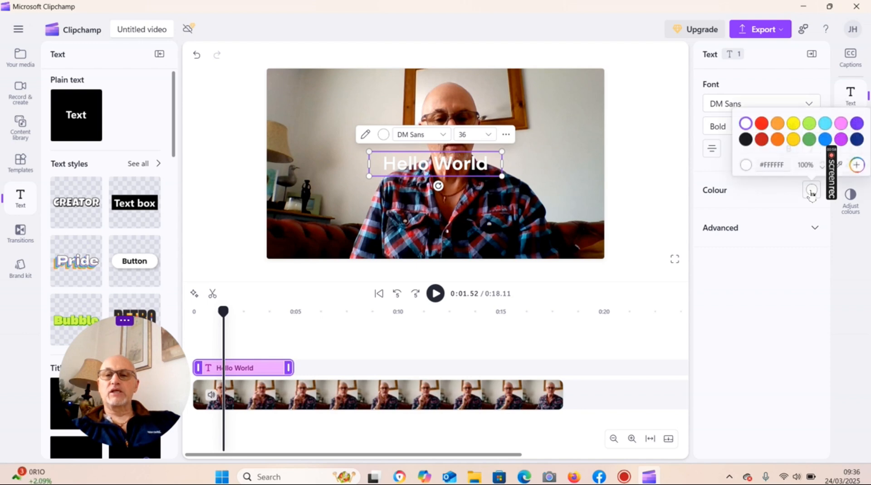
click(793, 138)
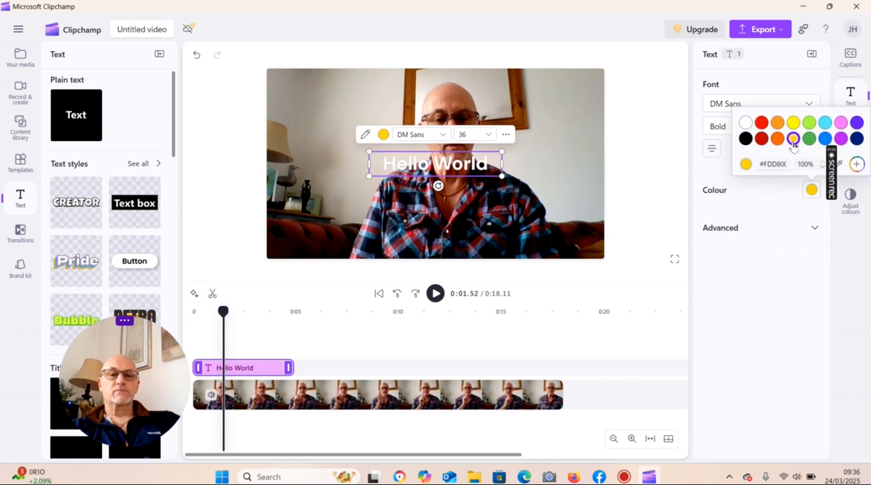
click(506, 134)
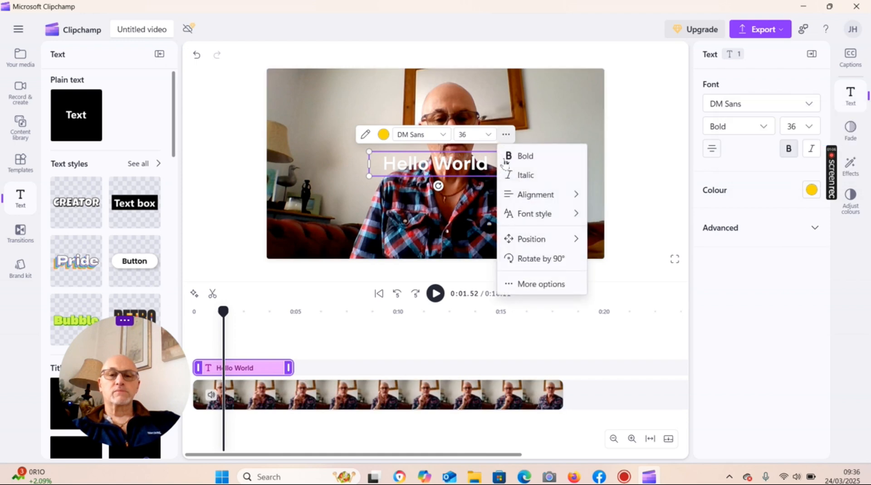
click(553, 286)
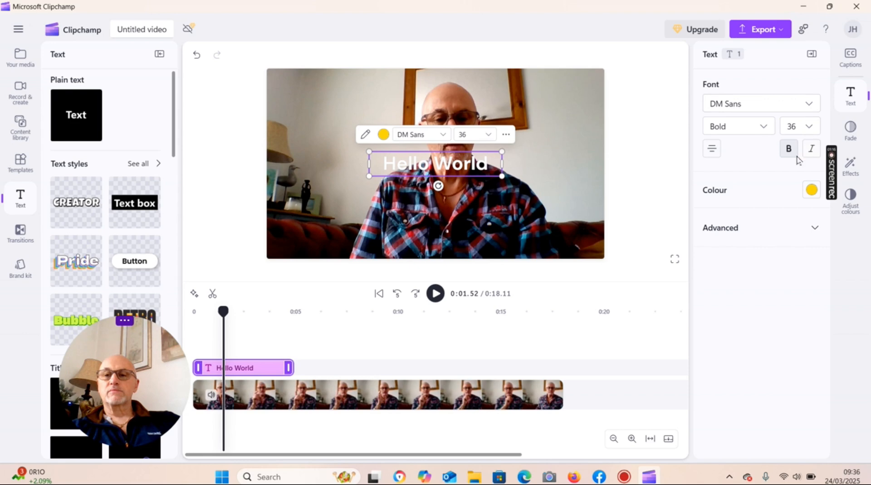
Try to colour the "Hello World" text green (#54B851) while still editing it, and expand the advanced text options.
click(813, 191)
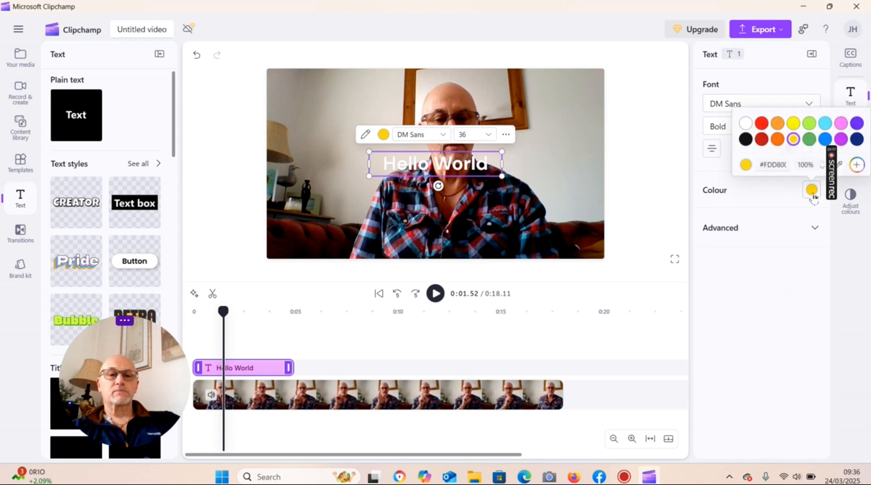
click(810, 139)
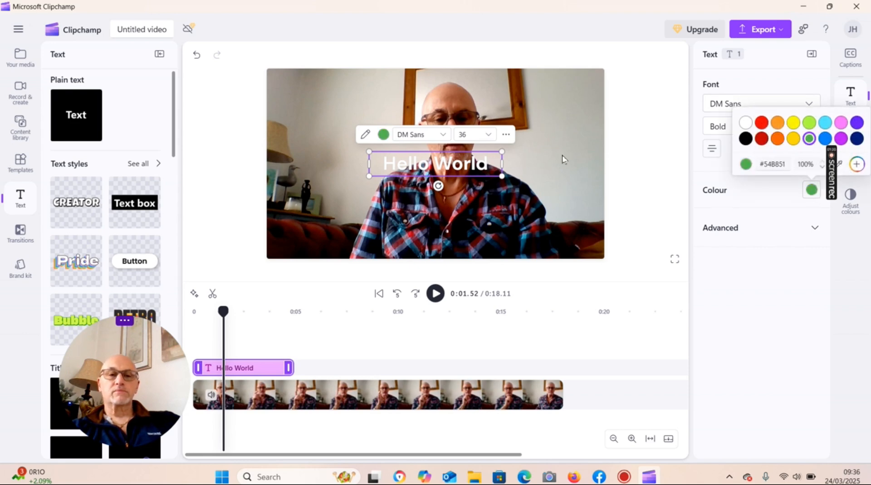
click(815, 229)
click(816, 229)
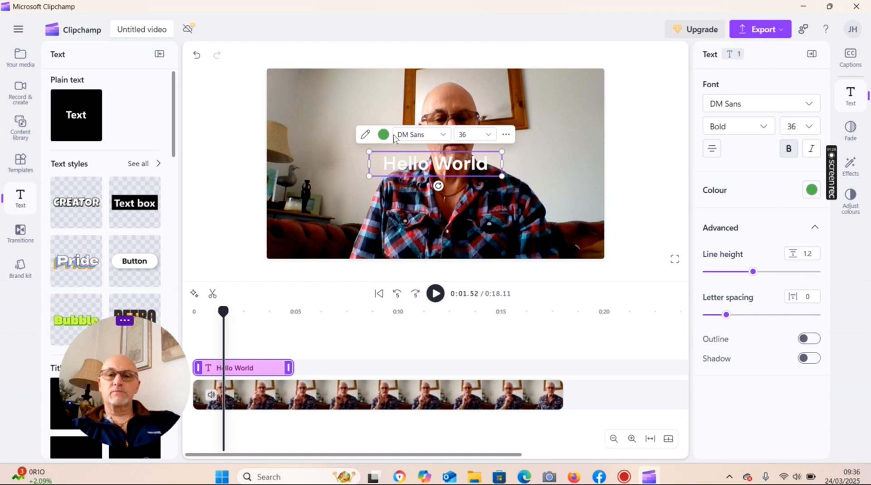
Leave text editing, reselect the whole "Hello World" title and set its colour to green #54B851.
click(513, 216)
click(467, 170)
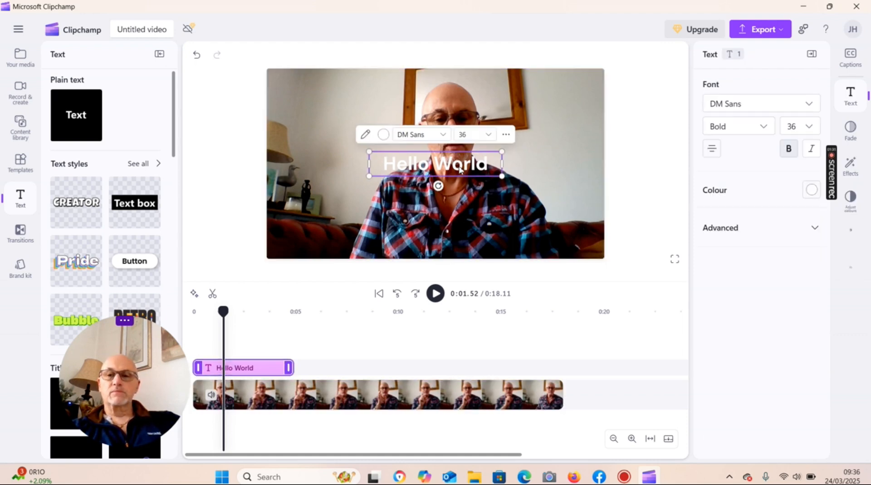
click(811, 191)
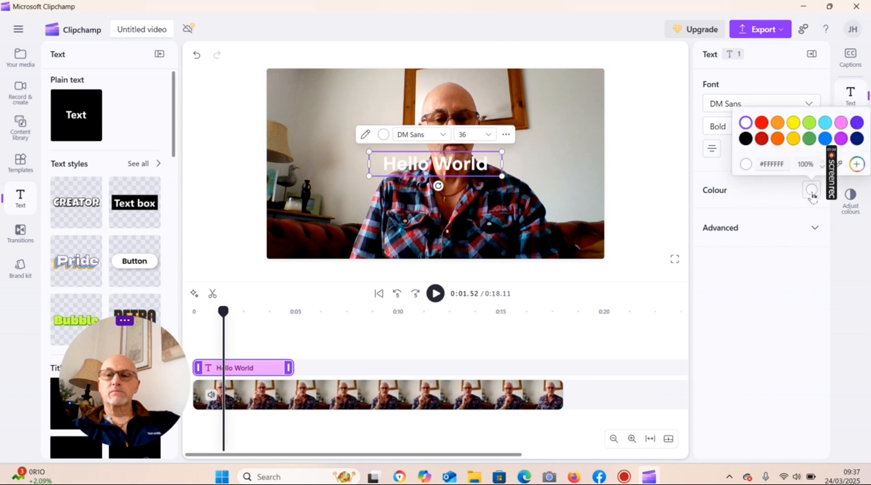
click(809, 139)
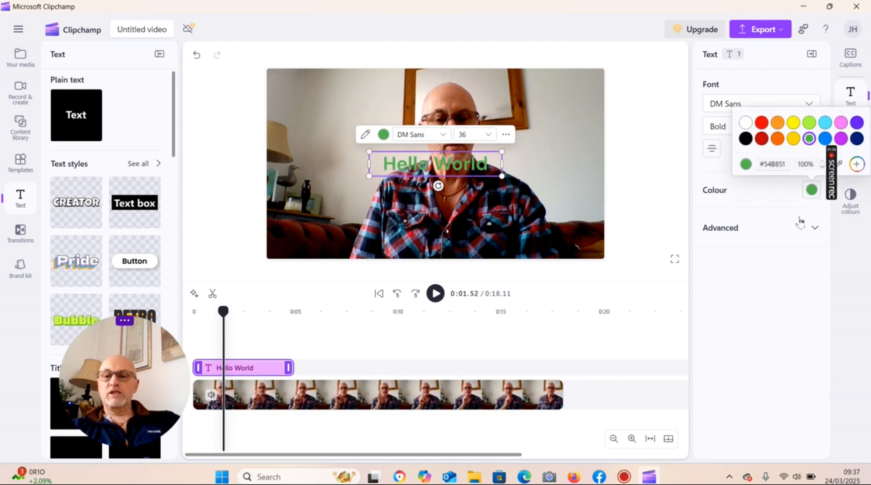
Turn on an outline for the "Hello World" title and move the title to the upper-left corner of the video frame.
click(817, 229)
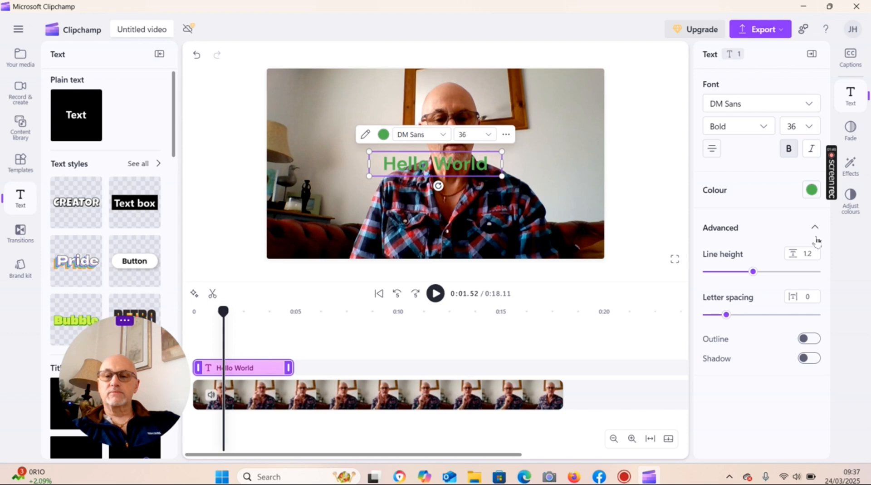
click(809, 338)
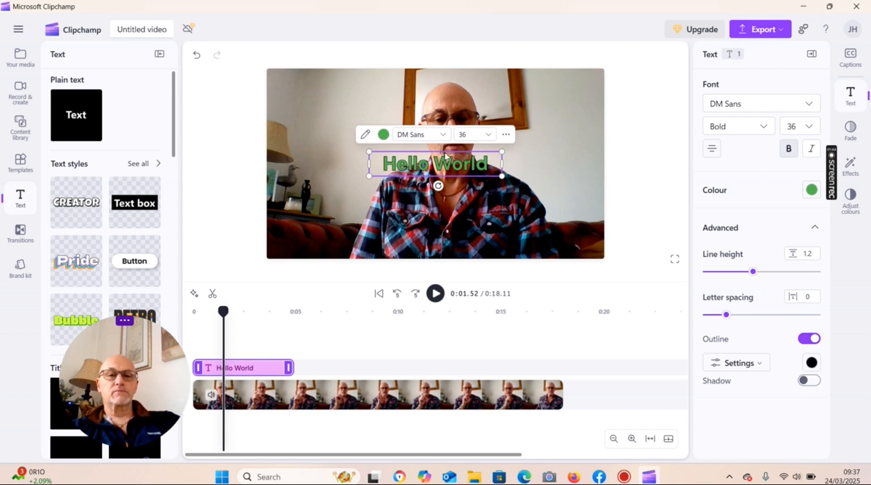
drag(446, 166, 339, 91)
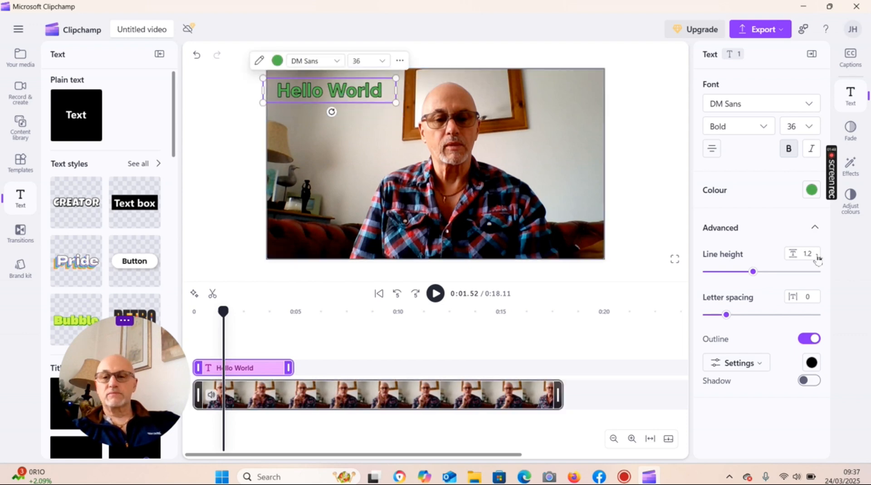
Set the title's outline to a customised width of 5.
click(757, 365)
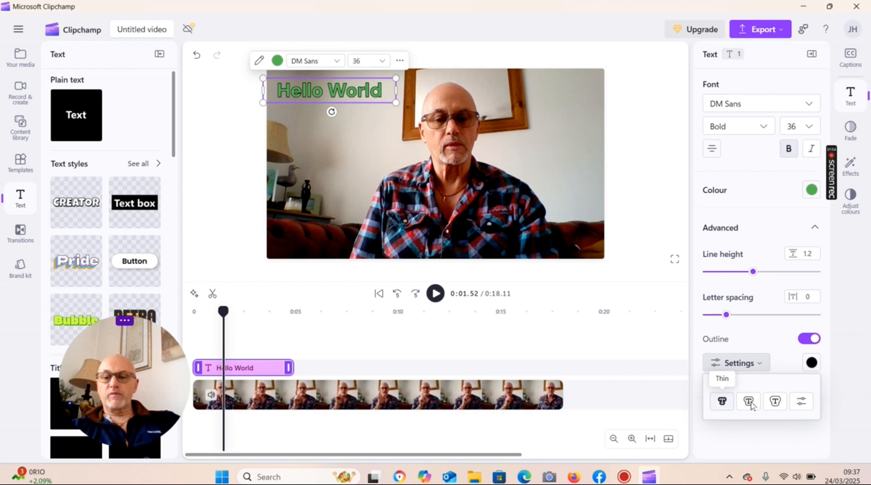
click(776, 401)
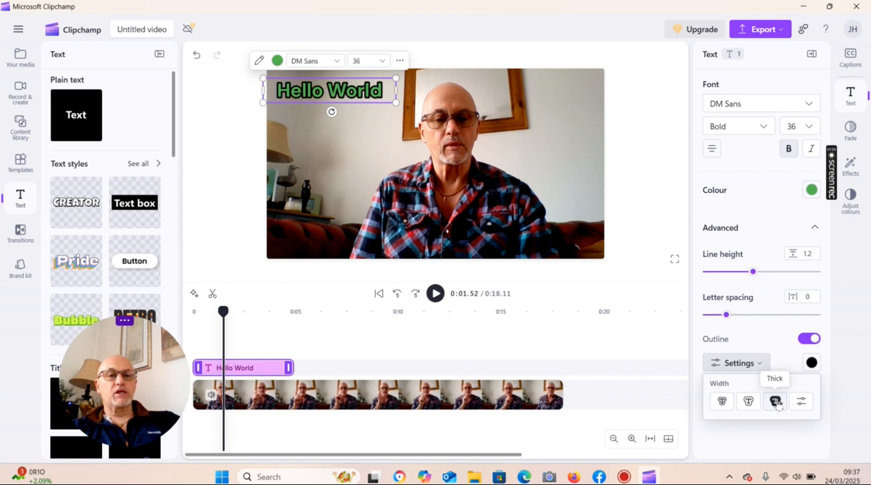
click(804, 402)
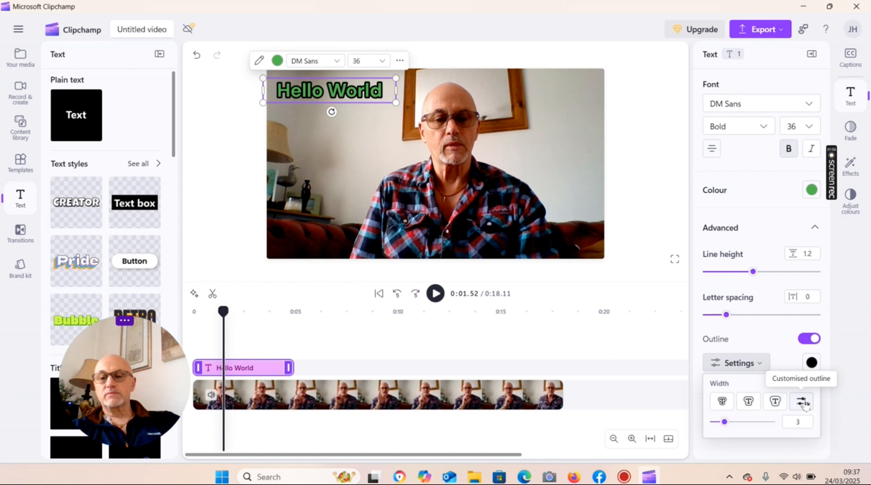
drag(731, 425, 745, 426)
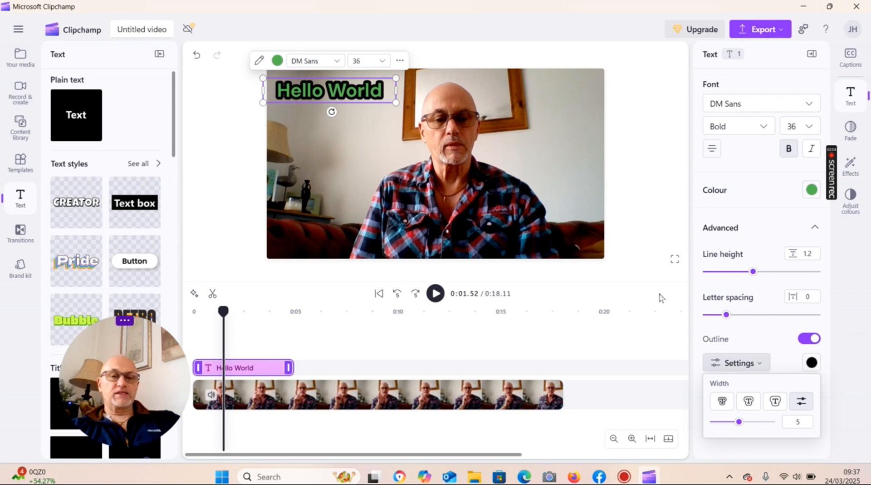
Trim the end of the "Hello World" clip to about 4.5 seconds and scrub back through the title.
mouse_move(288, 368)
mouse_down()
mouse_move(244, 368)
mouse_move(284, 377)
mouse_up()
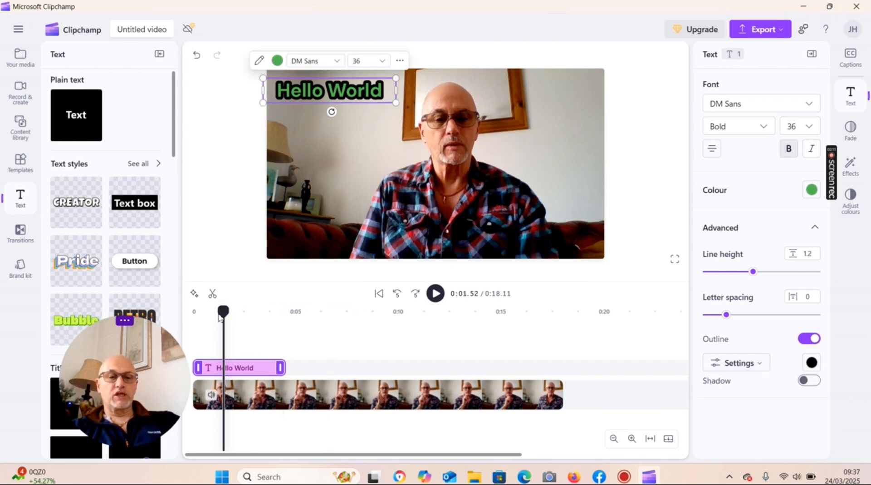
drag(222, 311, 212, 348)
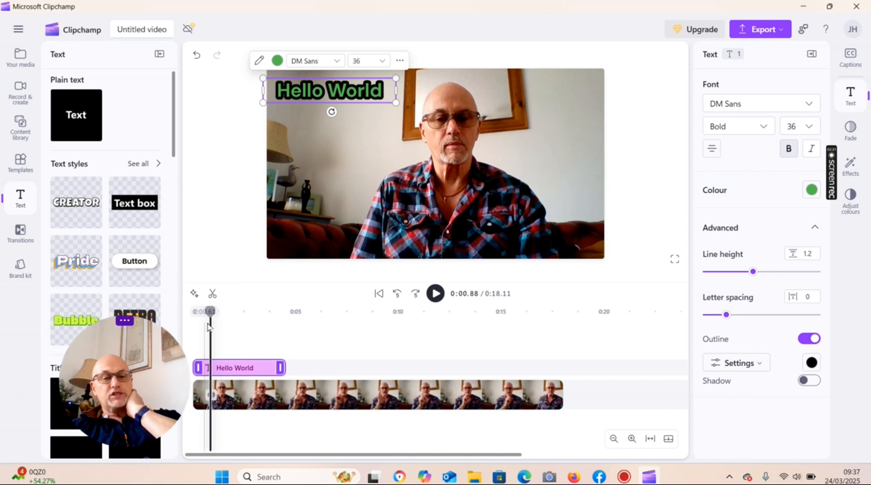
Add a title in the "Text box" style to the timeline at 0:07.21.
drag(210, 312, 341, 313)
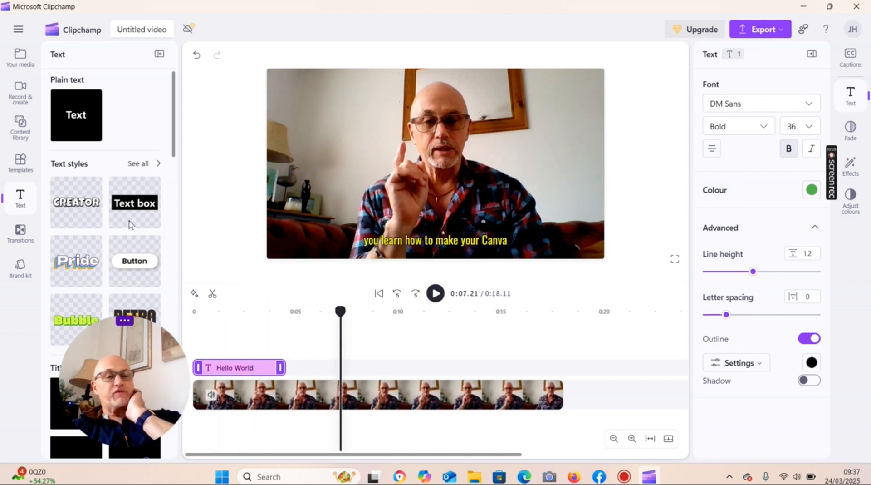
mouse_move(133, 204)
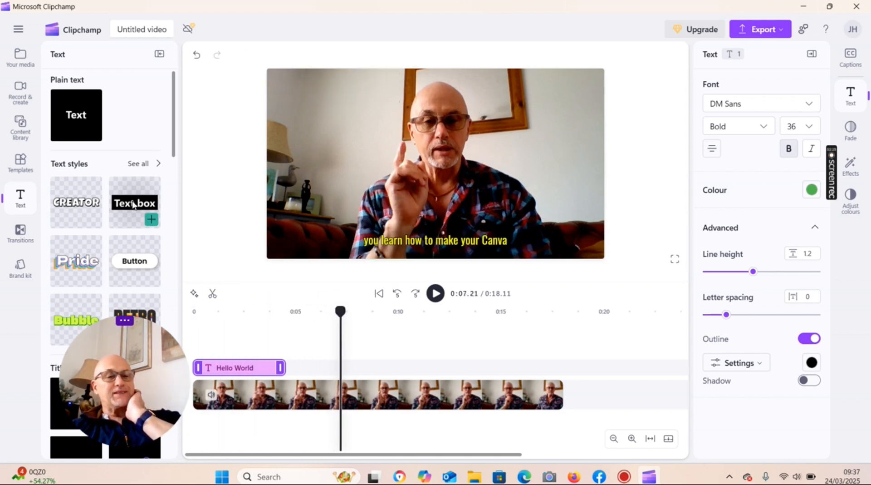
click(150, 220)
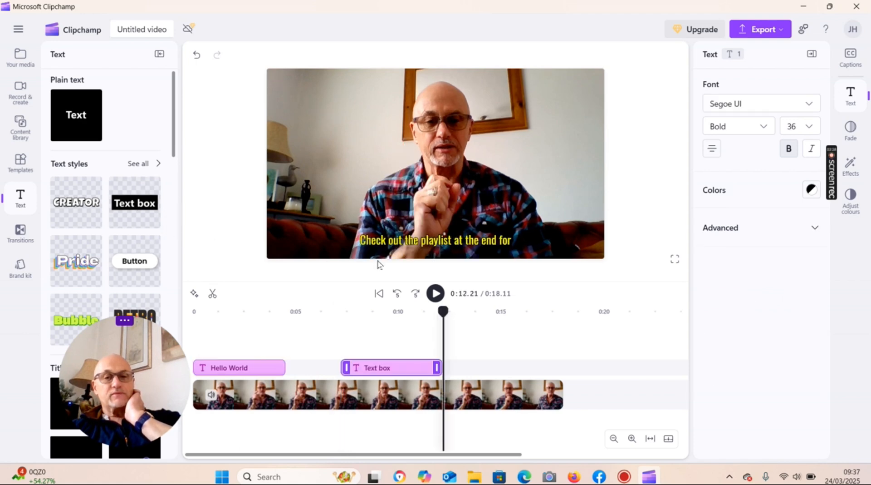
Set the background colour of the "Text box" title to red (#FE0101) and show its advanced text settings.
drag(443, 333, 396, 346)
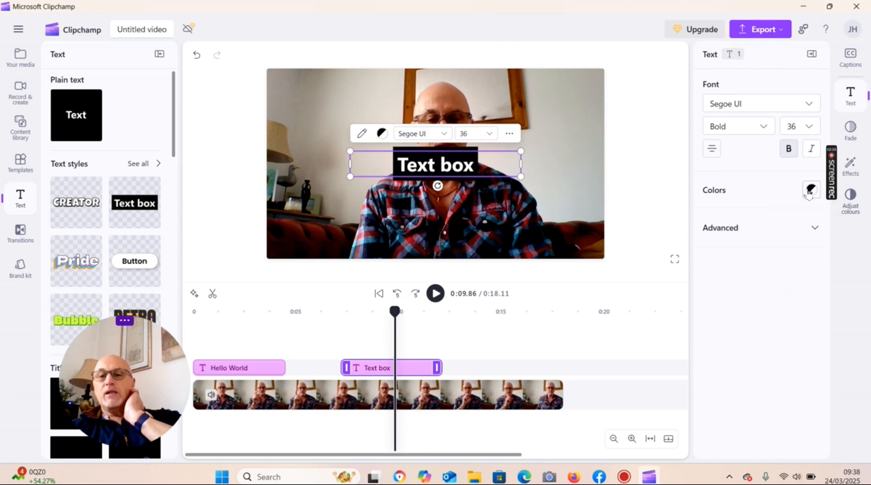
click(809, 191)
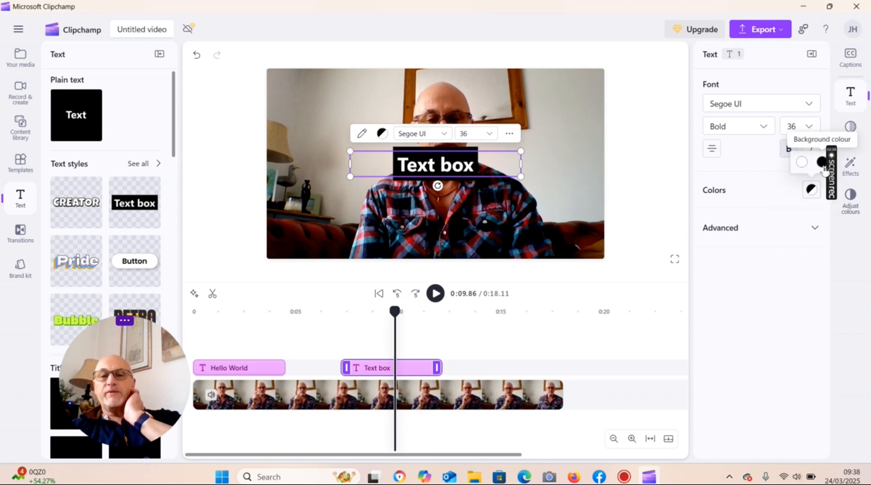
click(823, 164)
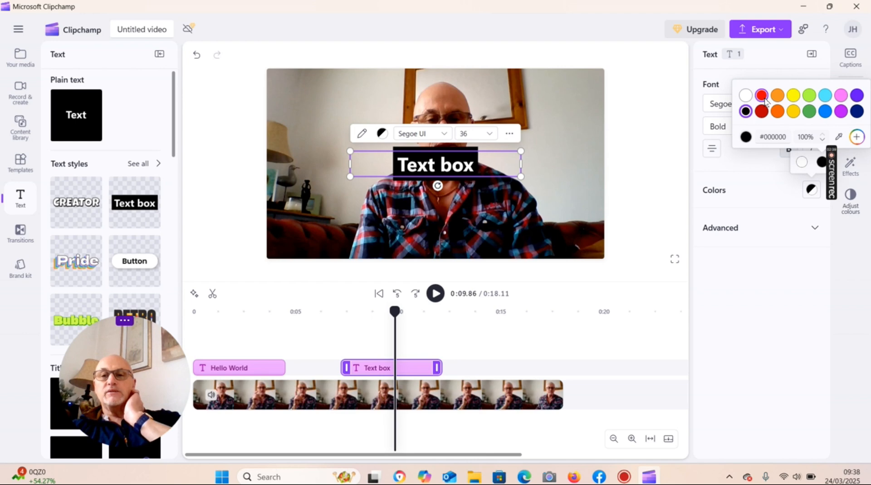
click(761, 96)
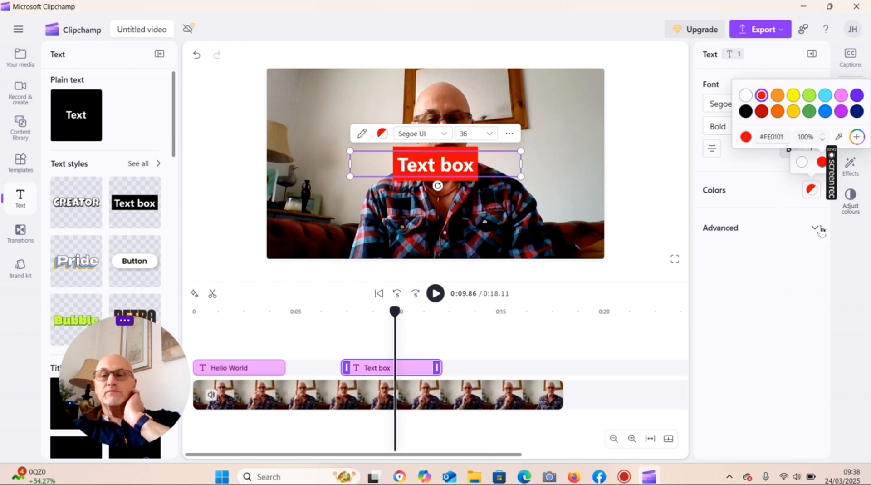
click(815, 228)
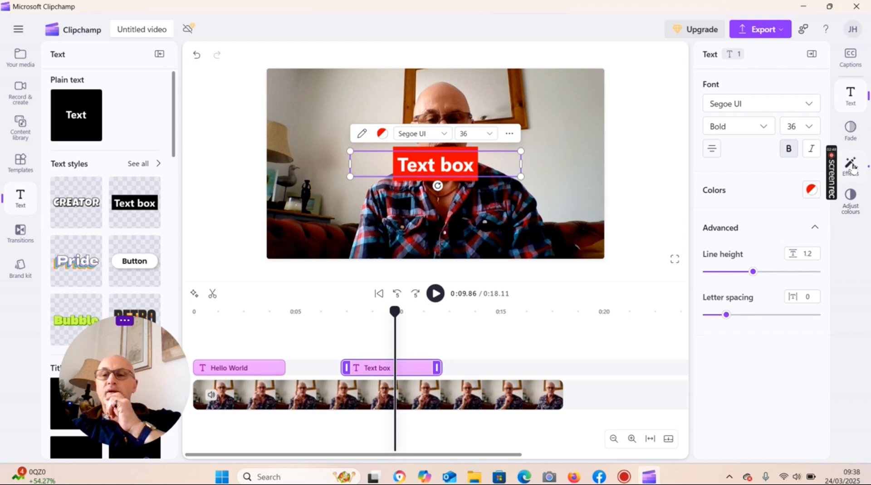
Apply the Crash zoom effect to the "Text box" title.
click(852, 165)
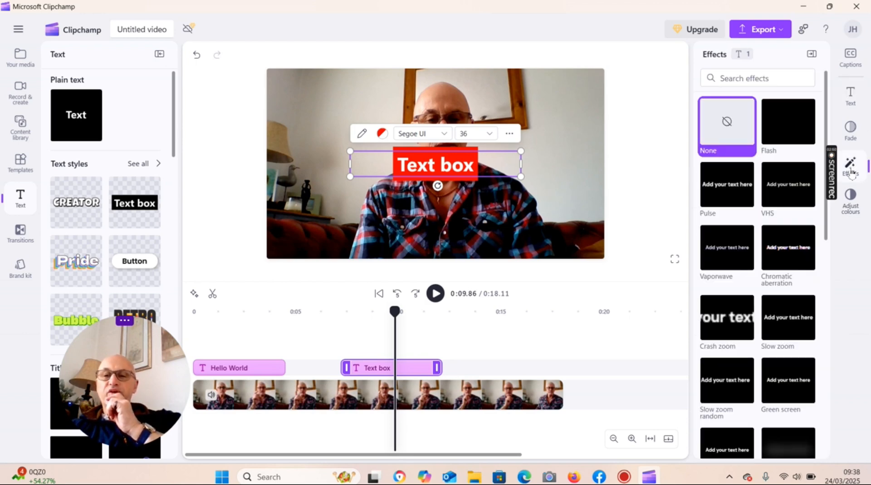
scroll(797, 232, down, 2)
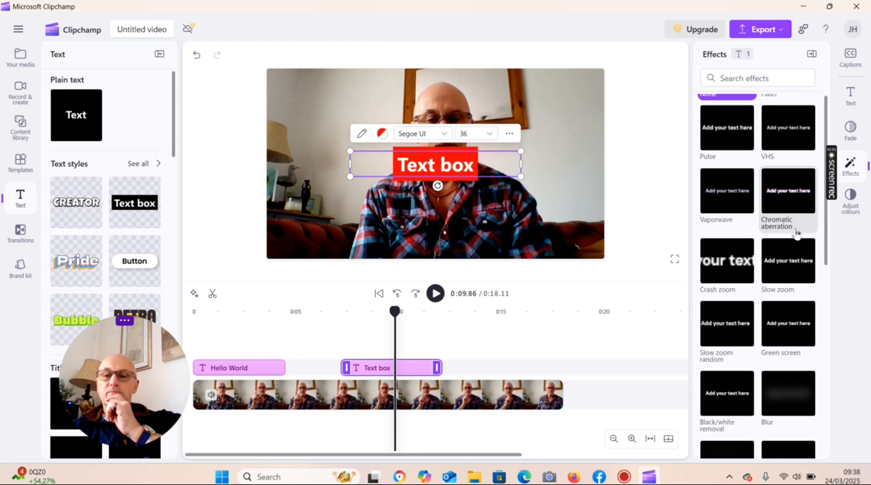
click(731, 262)
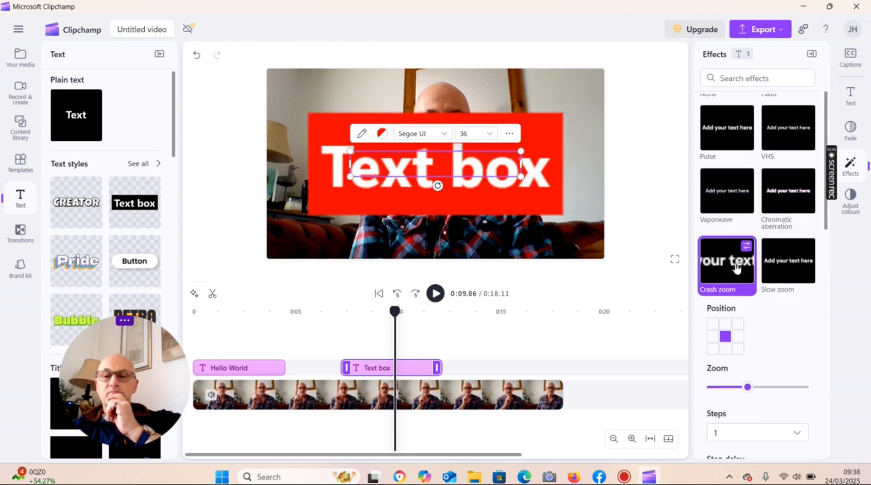
Try the Crash zoom effect at the upper-left, lower-right, middle-right and upper-right positions, and return it to the centre.
click(715, 325)
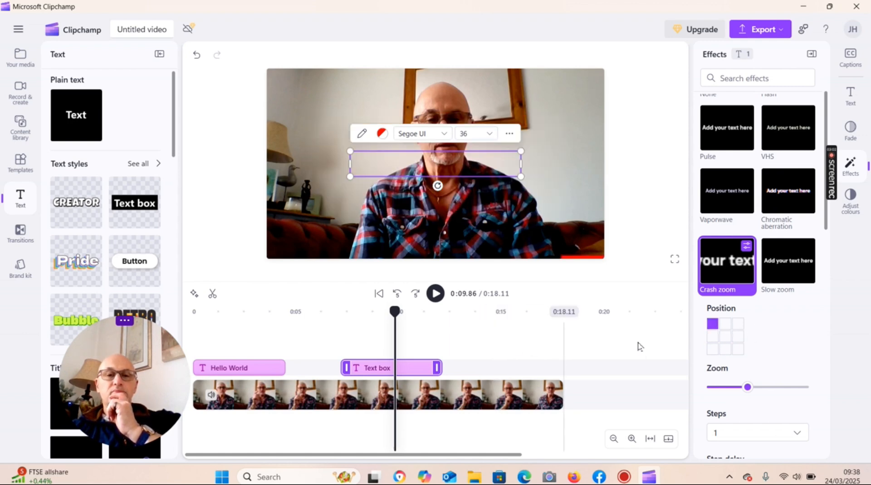
click(738, 349)
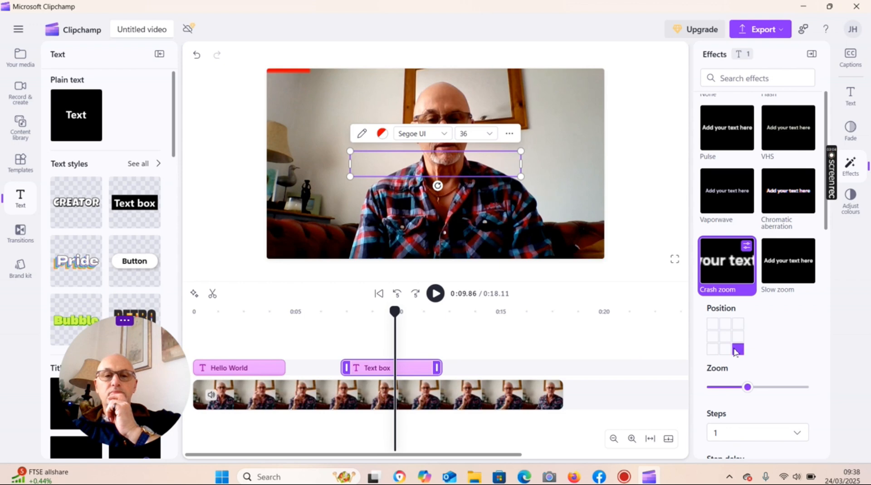
click(738, 336)
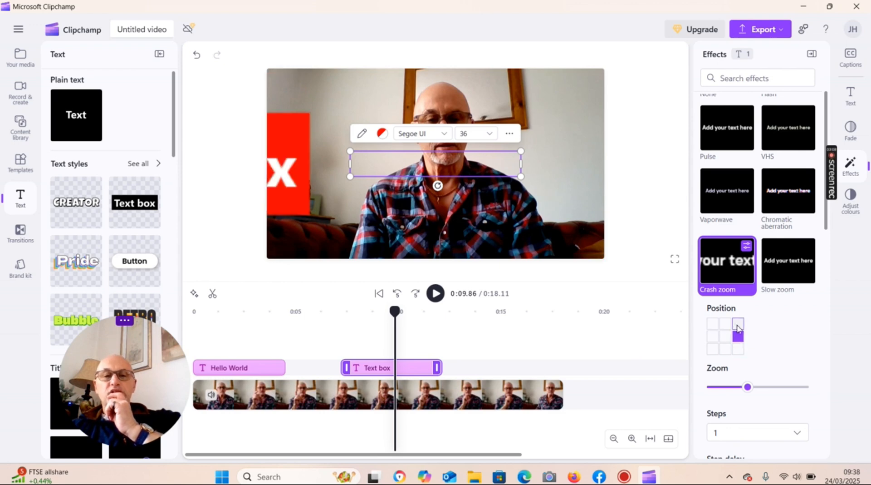
click(738, 324)
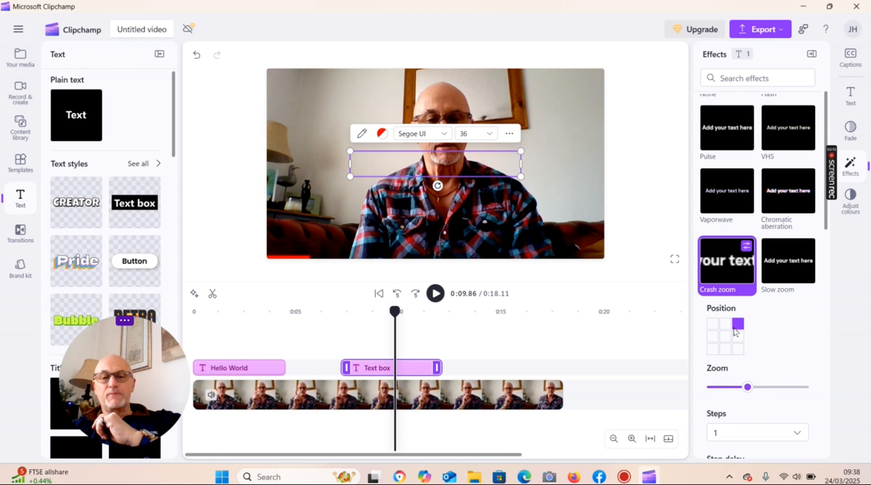
click(724, 337)
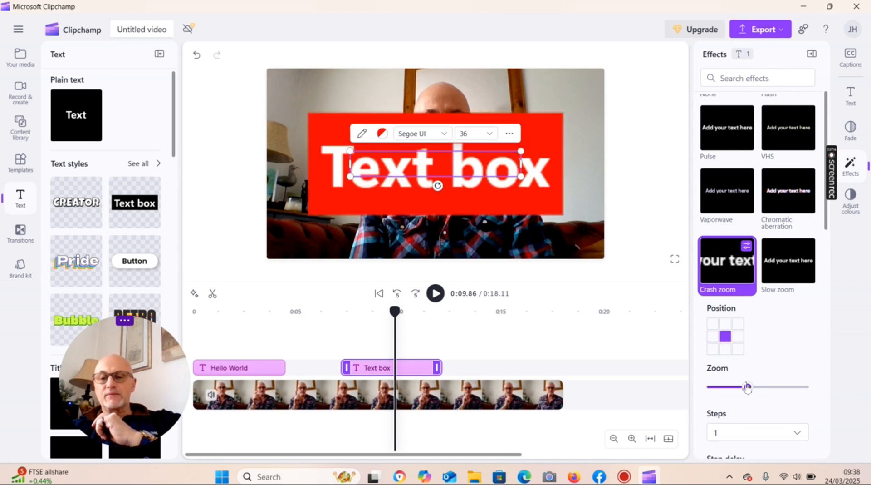
Reduce the Crash zoom effect's zoom to its minimum and look through the other available effects.
drag(747, 388, 711, 390)
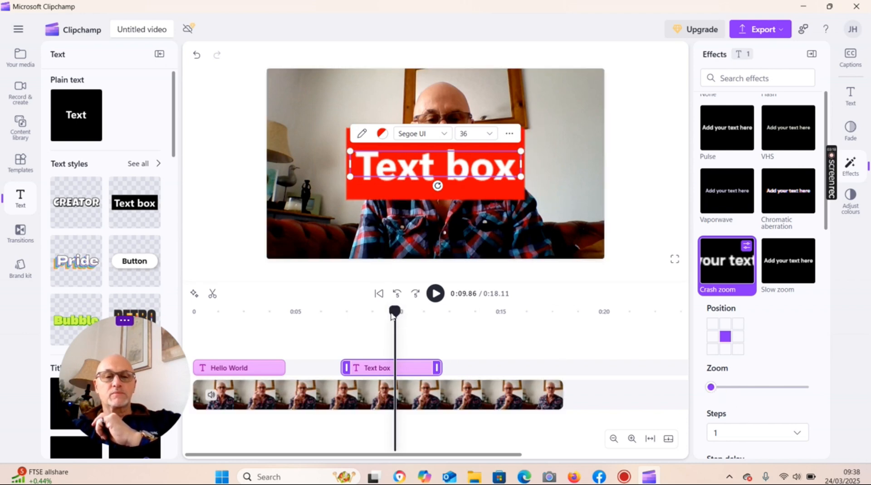
drag(393, 311, 392, 330)
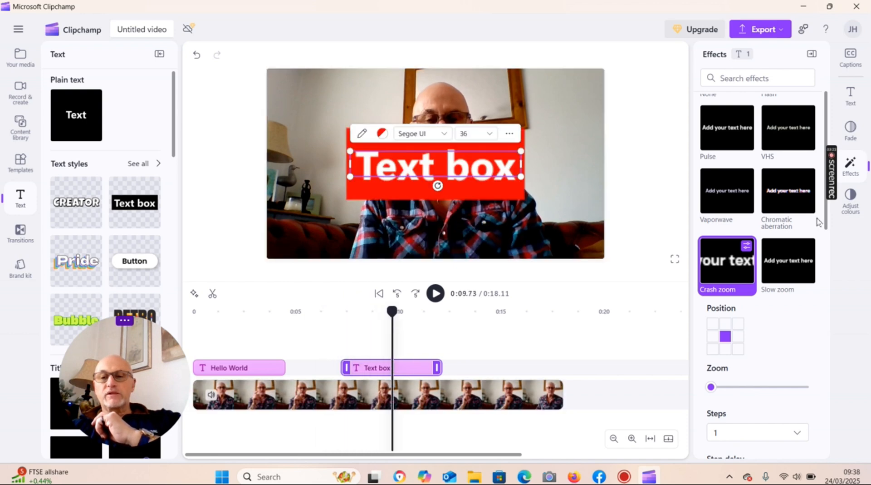
scroll(779, 303, down, 1)
scroll(780, 303, down, 3)
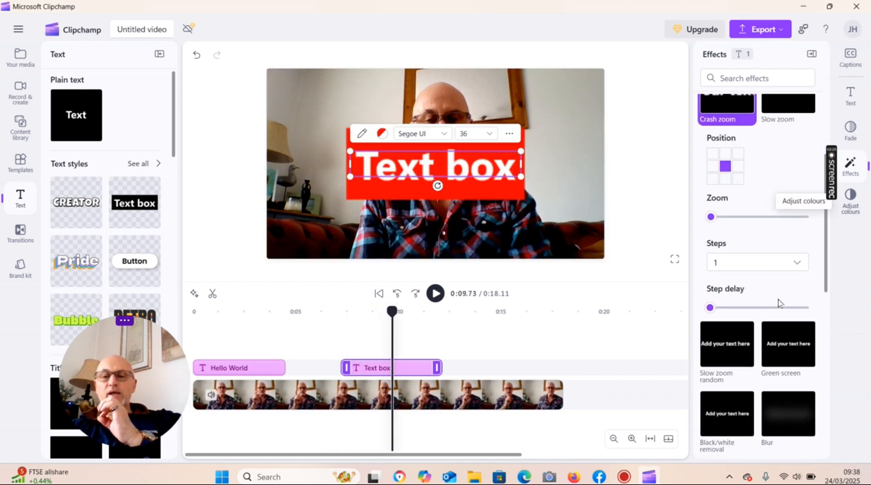
scroll(779, 303, down, 6)
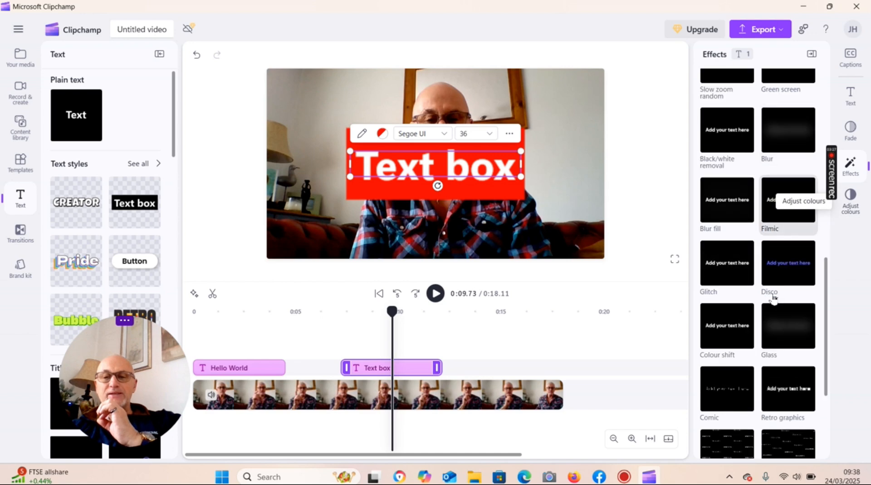
scroll(772, 297, up, 5)
scroll(767, 289, up, 4)
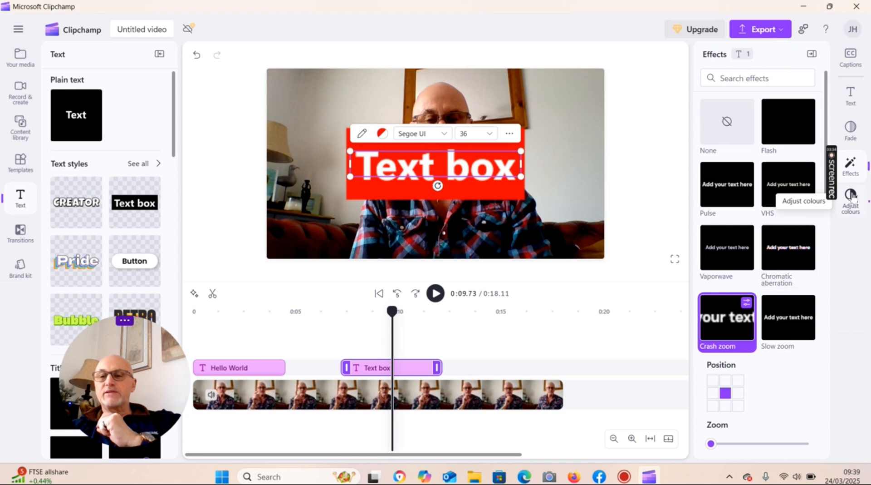
Show the fade settings of the "Text box" title and play the video from just before the title.
click(852, 132)
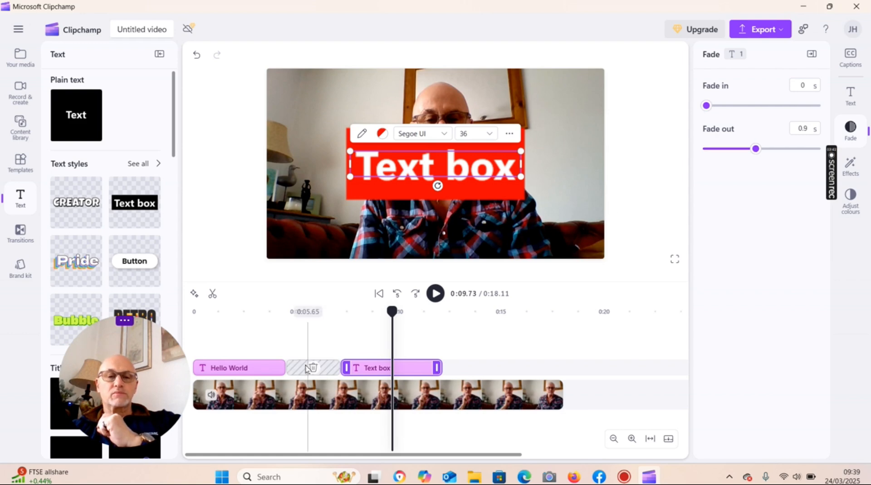
drag(393, 313, 318, 318)
click(442, 293)
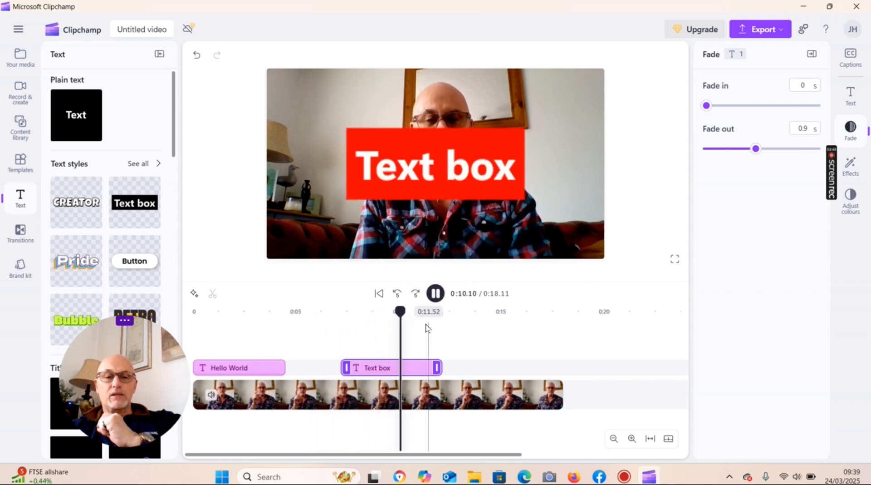
click(401, 326)
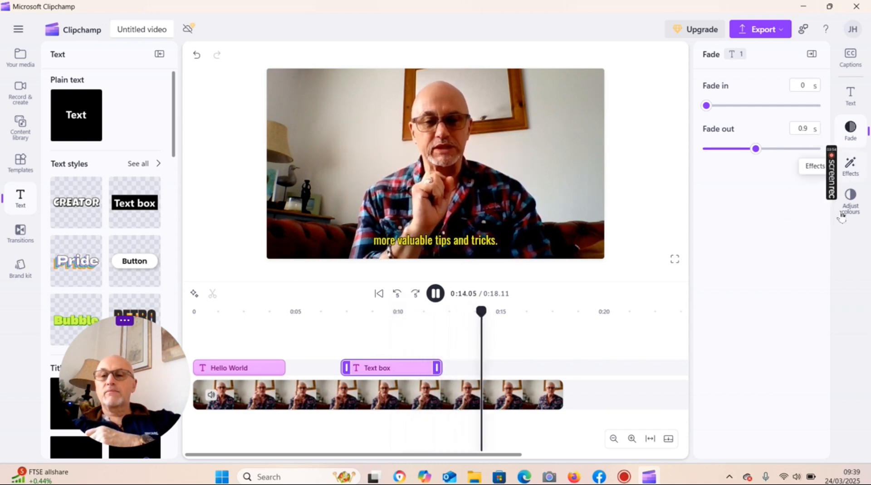
Apply the Kaleidoscope effect to the "Text box" title and scrub back to 0:10.68 to preview it.
click(851, 165)
scroll(753, 225, down, 10)
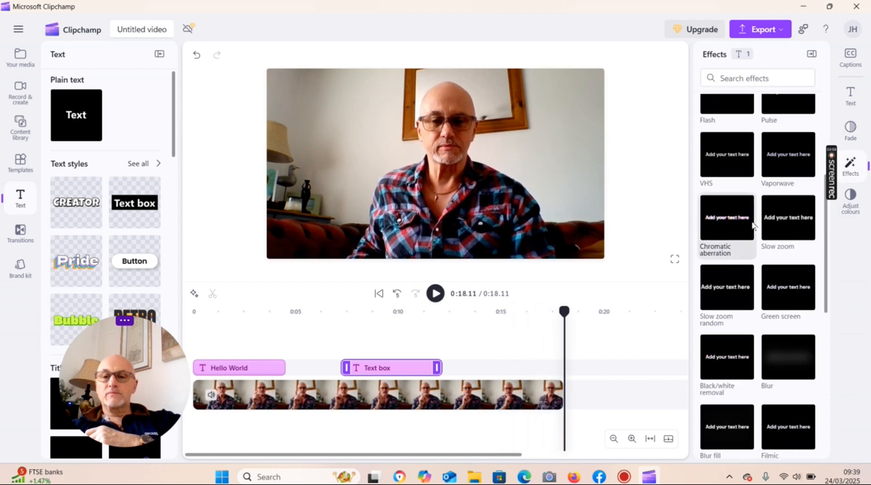
scroll(754, 226, down, 2)
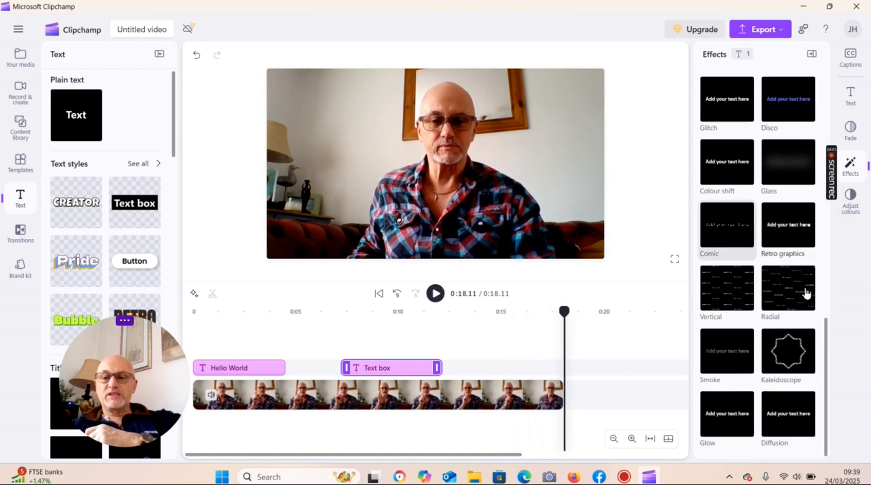
click(789, 352)
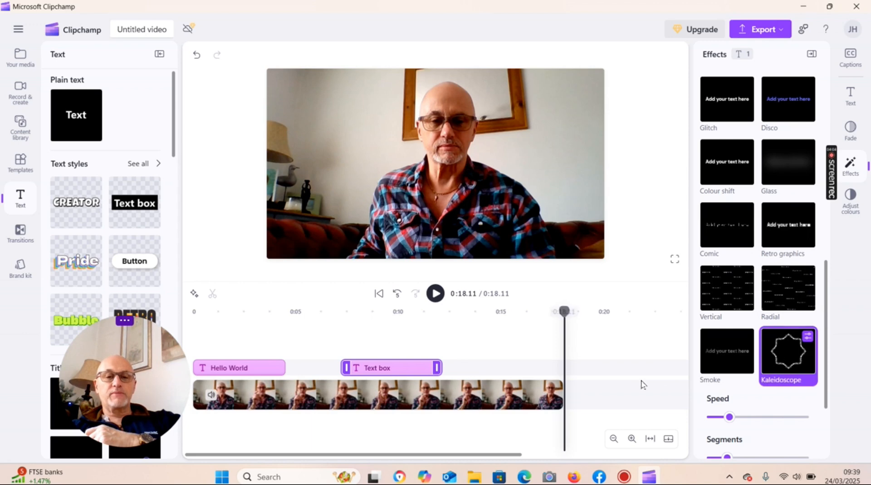
drag(563, 322, 442, 346)
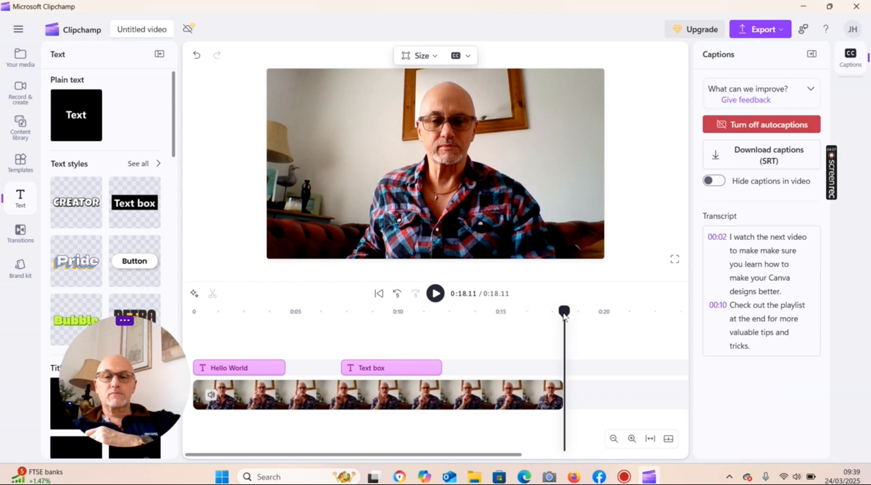
drag(520, 325, 413, 352)
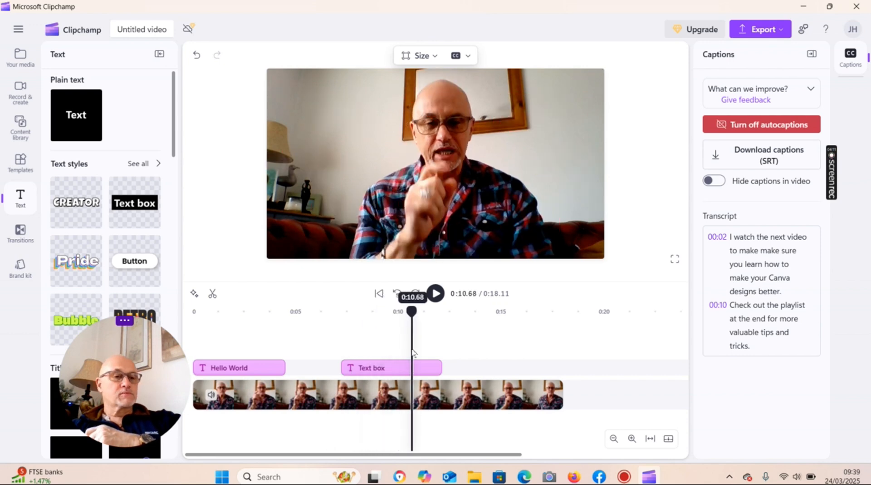
Look through the Title, Two Line, Caption, Special and Intro / Outro text templates.
scroll(134, 270, down, 5)
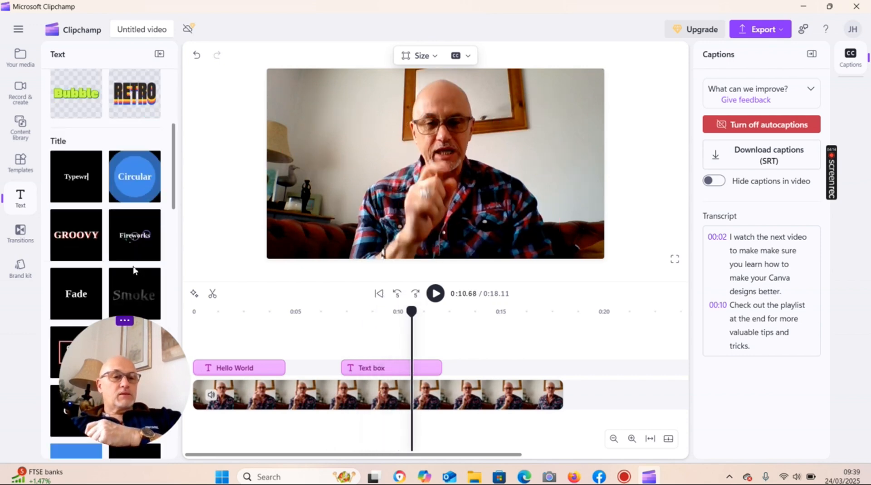
scroll(134, 270, down, 9)
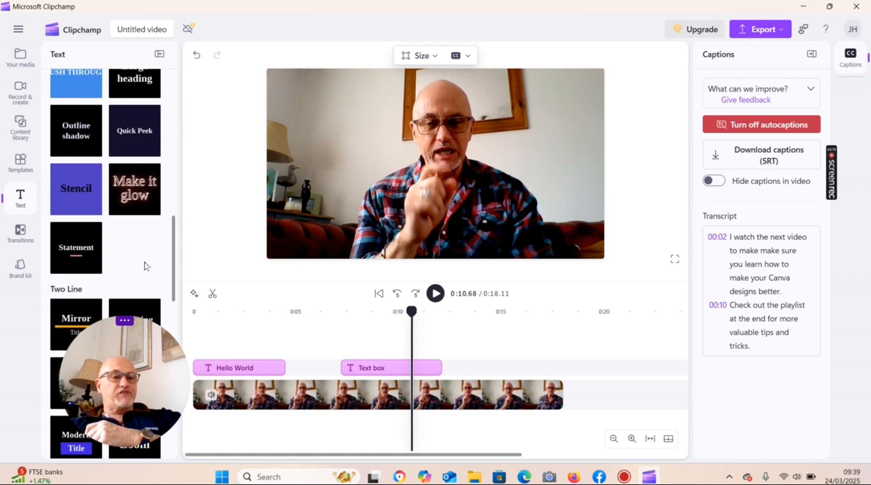
scroll(144, 266, down, 6)
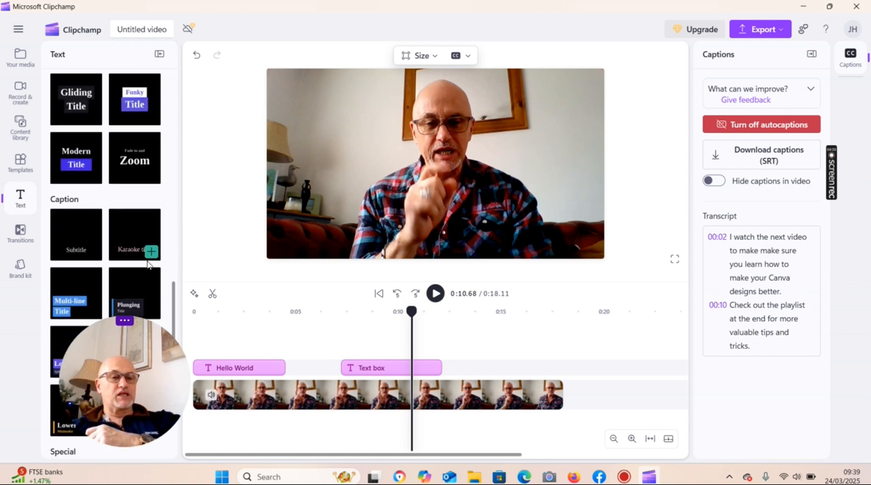
scroll(148, 264, down, 5)
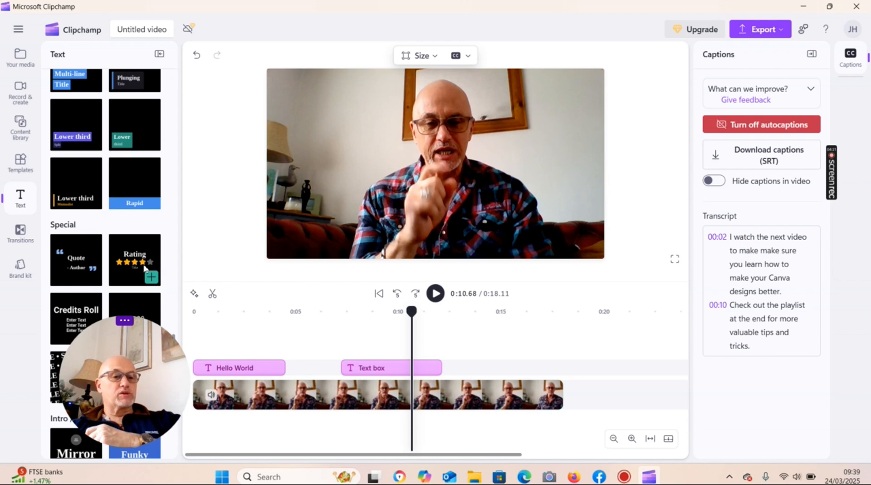
scroll(145, 267, down, 5)
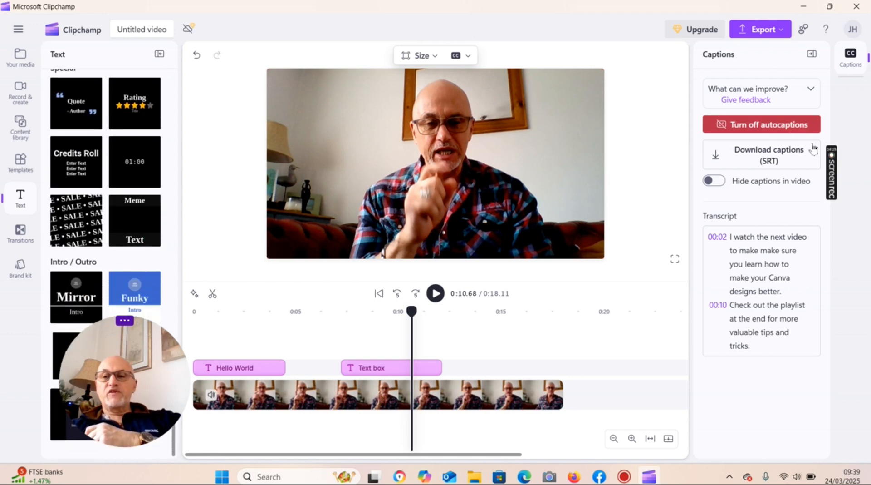
mouse_move(836, 169)
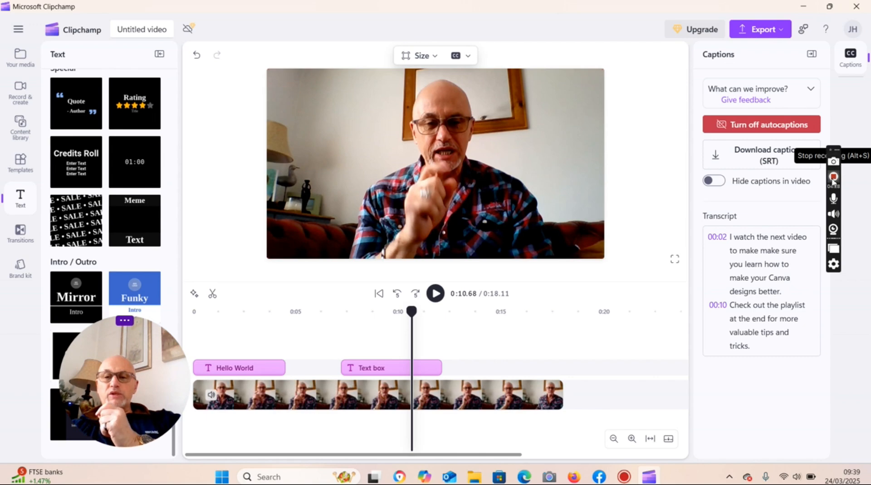